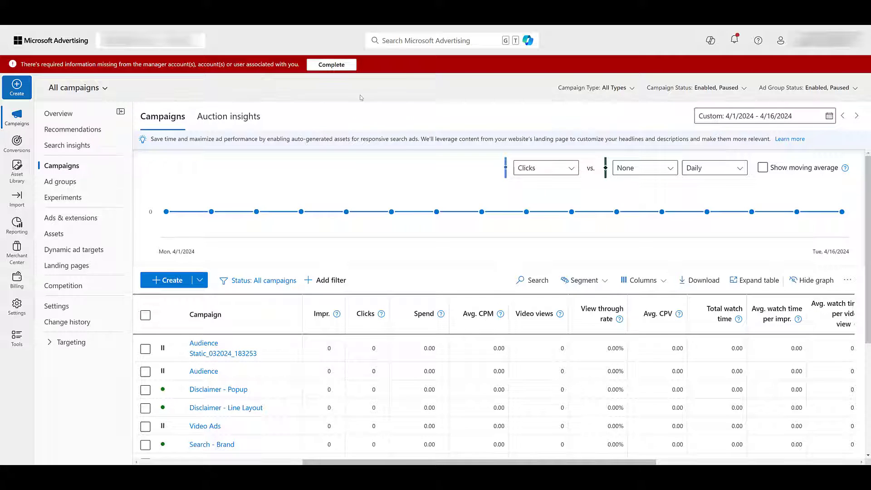
Step: Create a Build brand awareness campaign of the Audience type with Display ads selected
{"action": "left_click", "coordinate": [172, 280]}
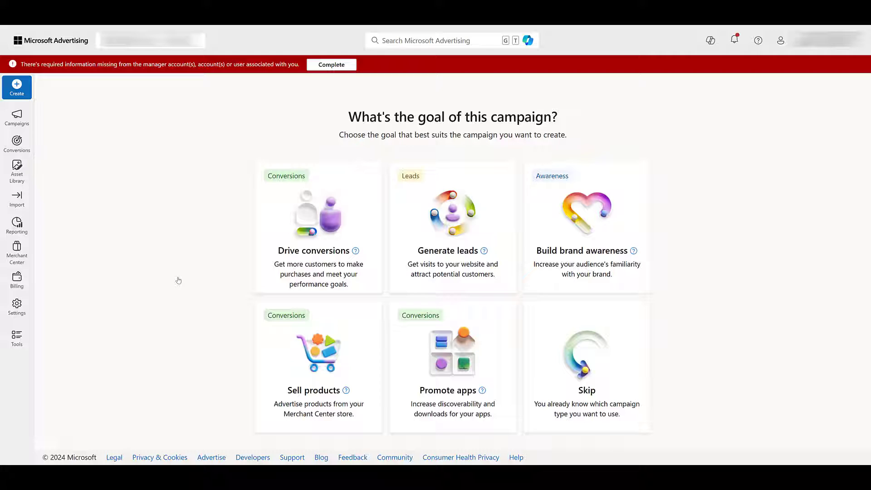
{"action": "left_click", "coordinate": [568, 242]}
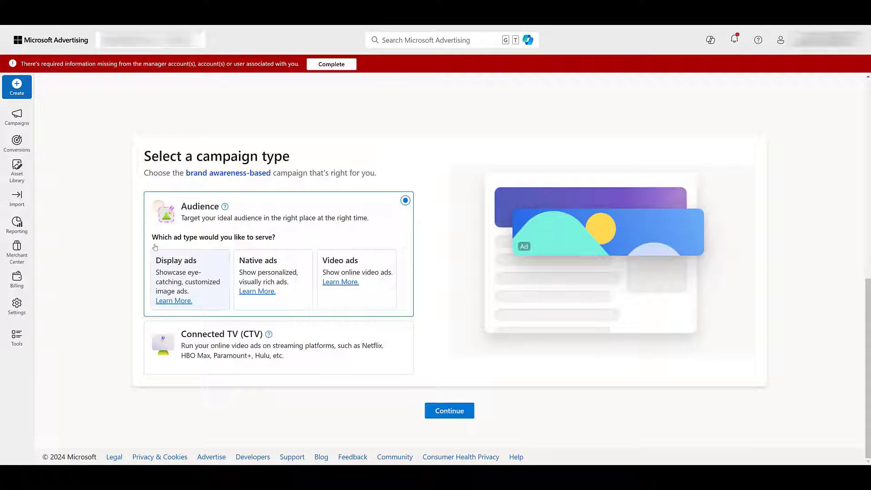
{"action": "left_click", "coordinate": [290, 287]}
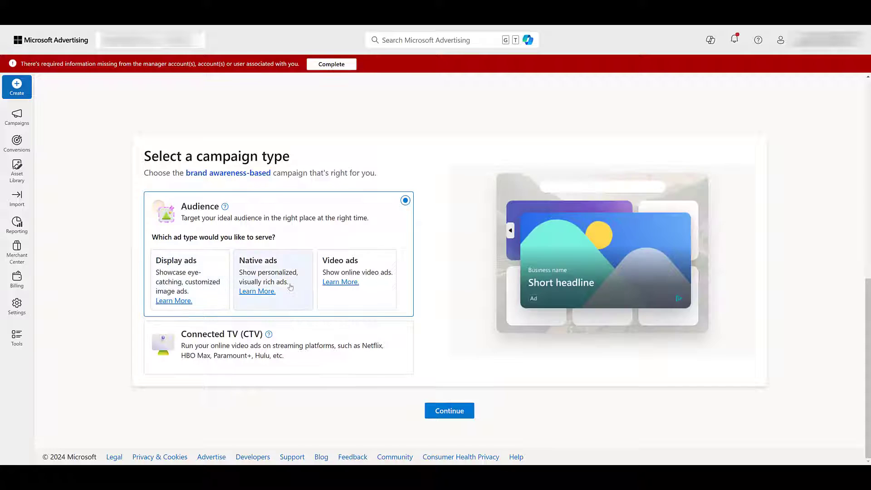
{"action": "left_click", "coordinate": [372, 293]}
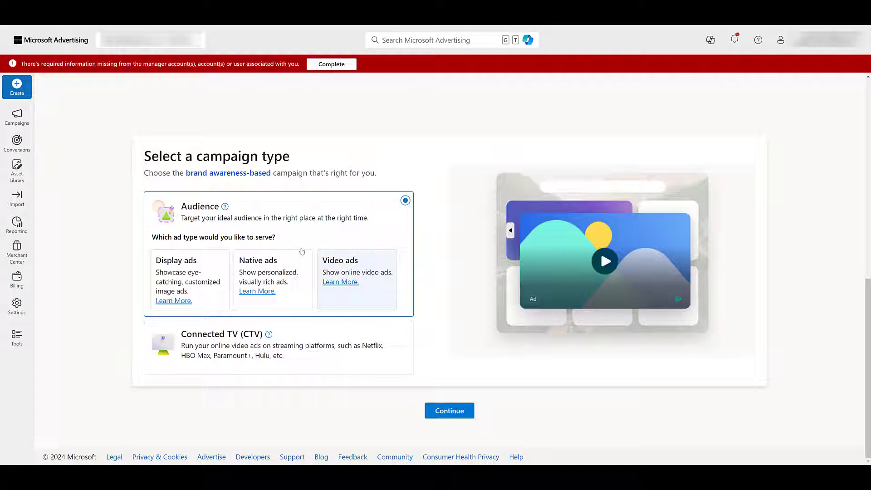
{"action": "left_click", "coordinate": [221, 272]}
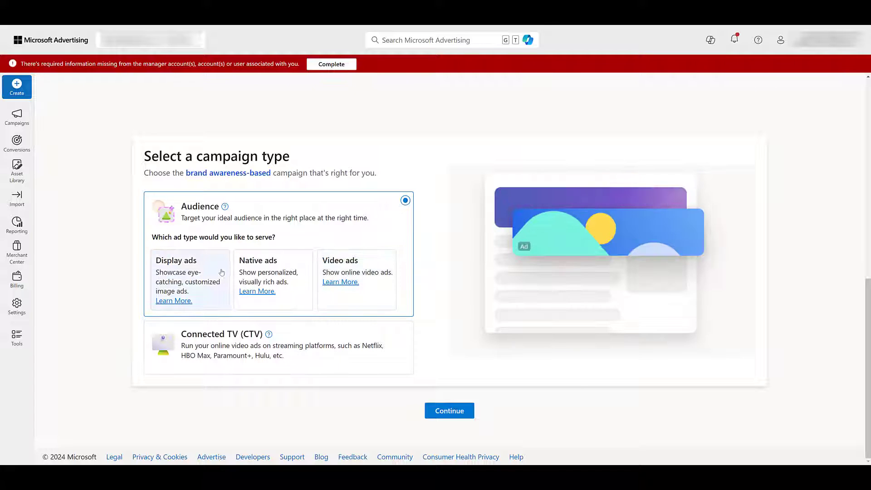
{"action": "left_click", "coordinate": [452, 411]}
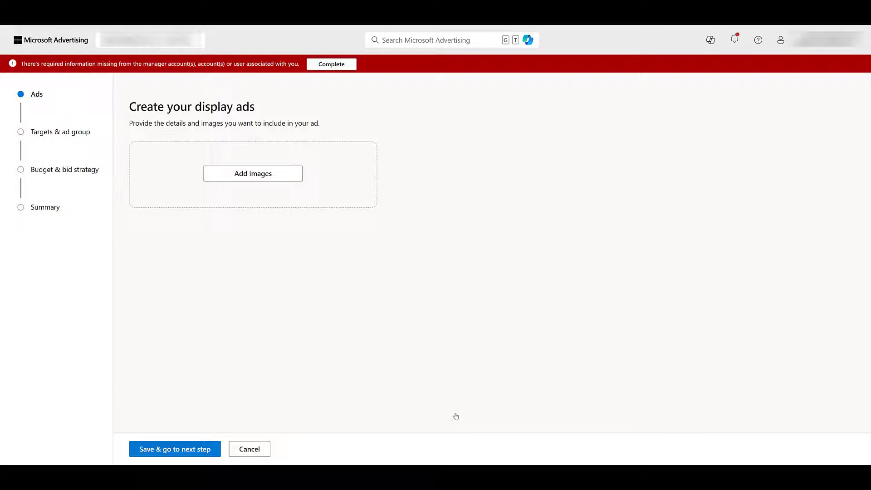
Step: Open the Asset library for the display ad and scroll through its image sources
{"action": "left_click", "coordinate": [251, 177]}
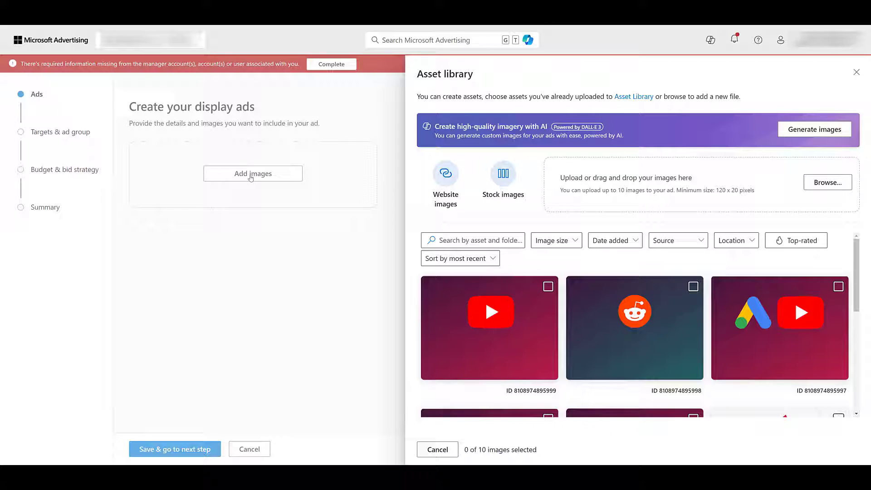
{"action": "scroll", "coordinate": [552, 301], "scroll_direction": "down", "scroll_amount": 4}
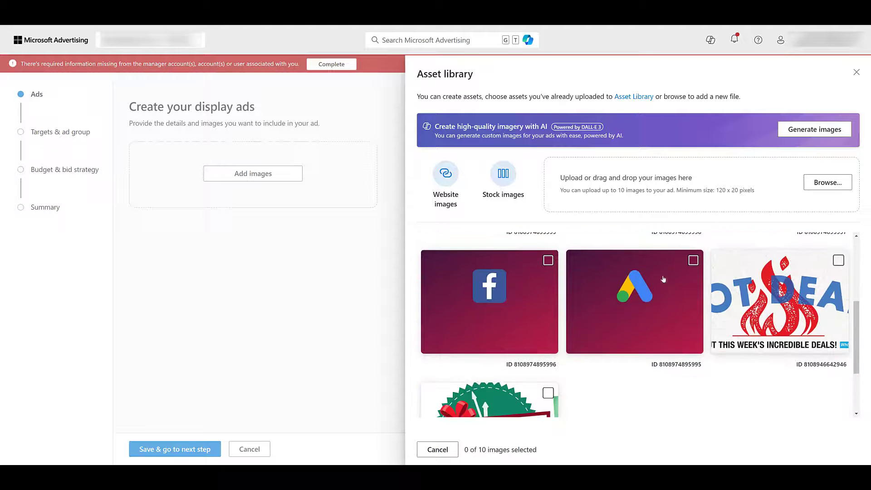
{"action": "scroll", "coordinate": [616, 335], "scroll_direction": "down", "scroll_amount": 2}
{"action": "scroll", "coordinate": [717, 320], "scroll_direction": "up", "scroll_amount": 6}
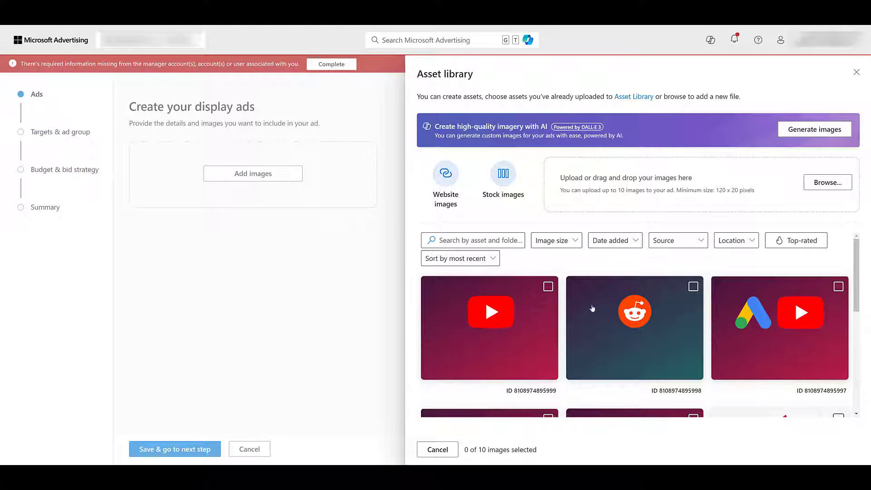
{"action": "scroll", "coordinate": [561, 313], "scroll_direction": "down", "scroll_amount": 2}
{"action": "scroll", "coordinate": [561, 313], "scroll_direction": "down", "scroll_amount": 3}
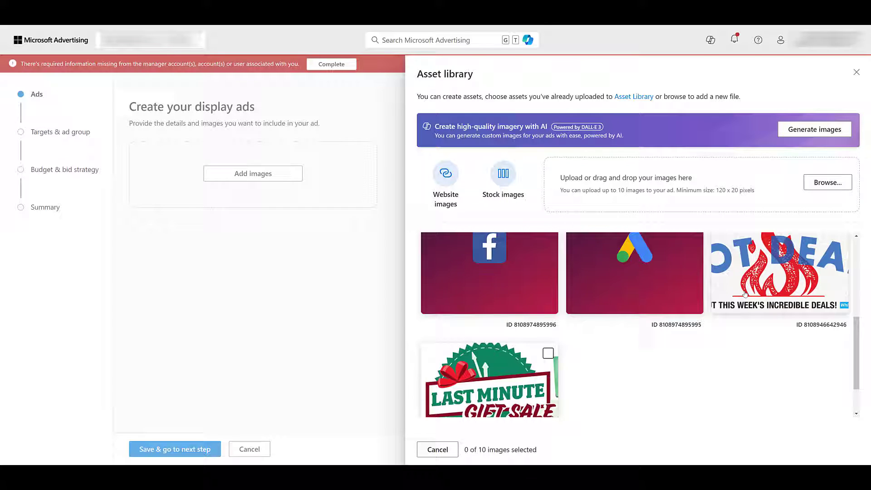
{"action": "scroll", "coordinate": [745, 294], "scroll_direction": "up", "scroll_amount": 1}
Step: Pull Website images from paidmediapros.com and browse the results before going back
{"action": "left_click", "coordinate": [445, 173]}
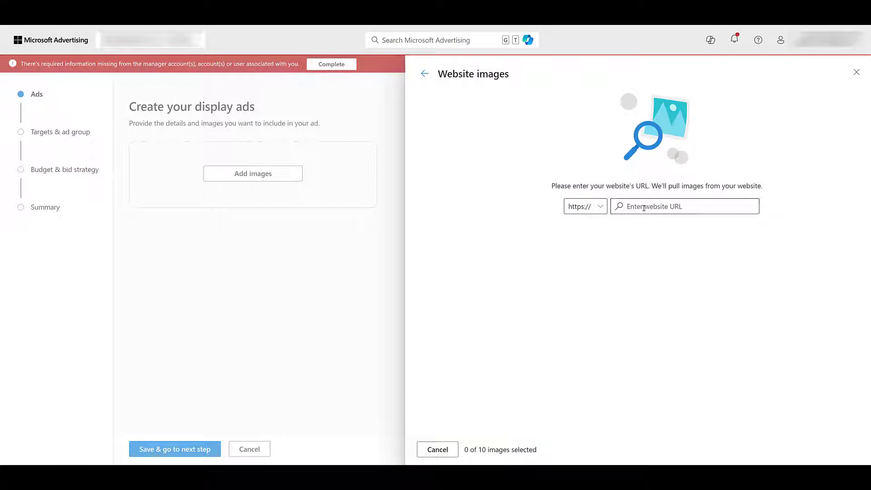
{"action": "left_click", "coordinate": [644, 208]}
{"action": "type", "text": "paidmediapros.com"}
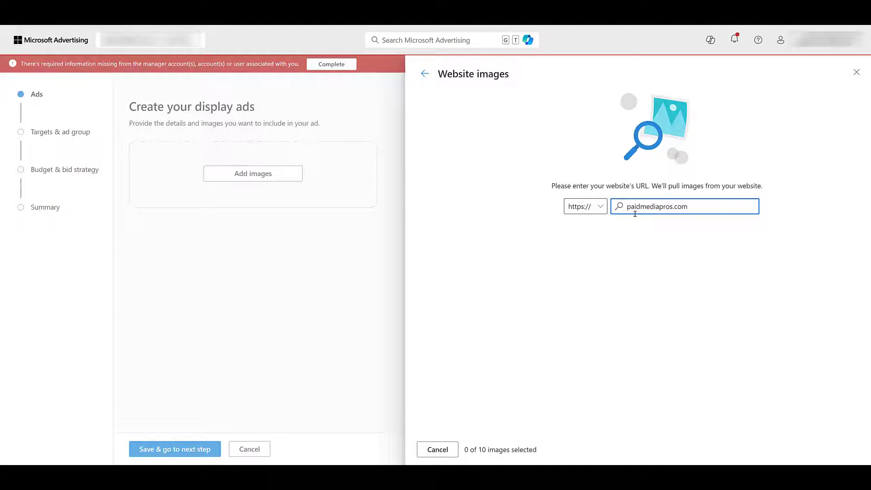
{"action": "key", "text": "Return"}
{"action": "scroll", "coordinate": [636, 215], "scroll_direction": "down", "scroll_amount": 5}
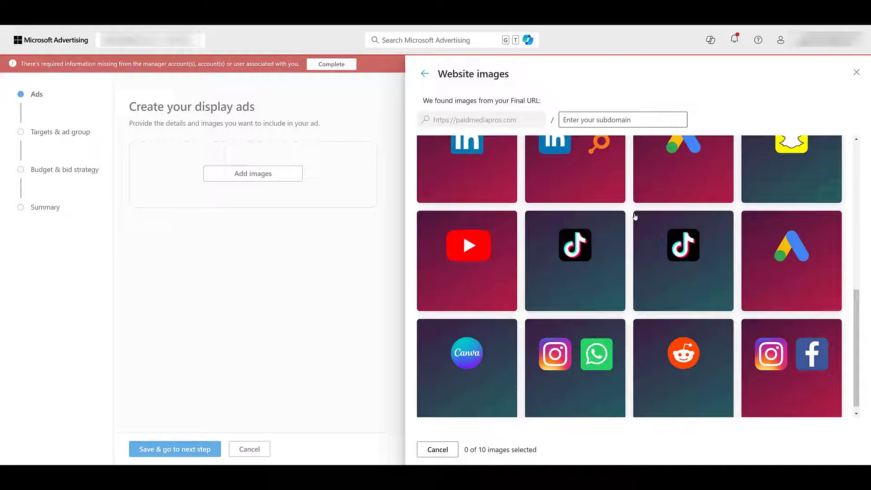
{"action": "scroll", "coordinate": [635, 217], "scroll_direction": "up", "scroll_amount": 8}
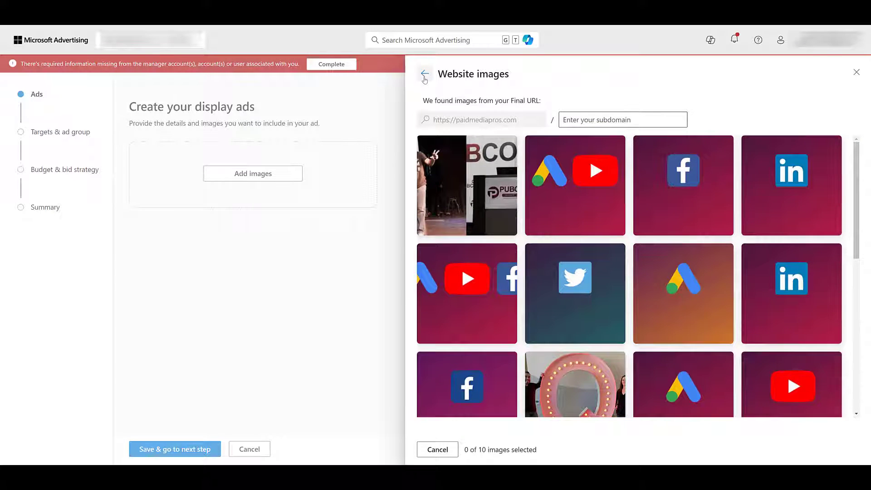
{"action": "left_click", "coordinate": [425, 76]}
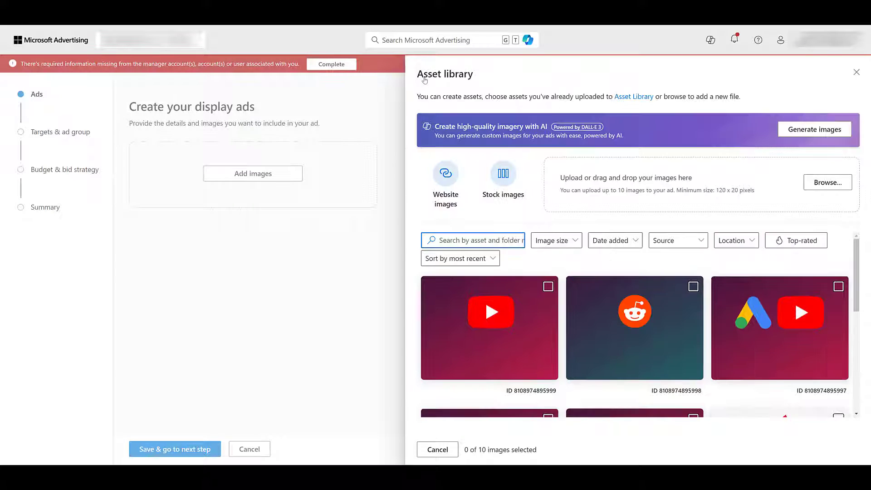
Step: Search Stock images for 'advertising', browse the results, and return to the Asset library
{"action": "left_click", "coordinate": [504, 184]}
{"action": "type", "text": "advertising"}
{"action": "key", "text": "Return"}
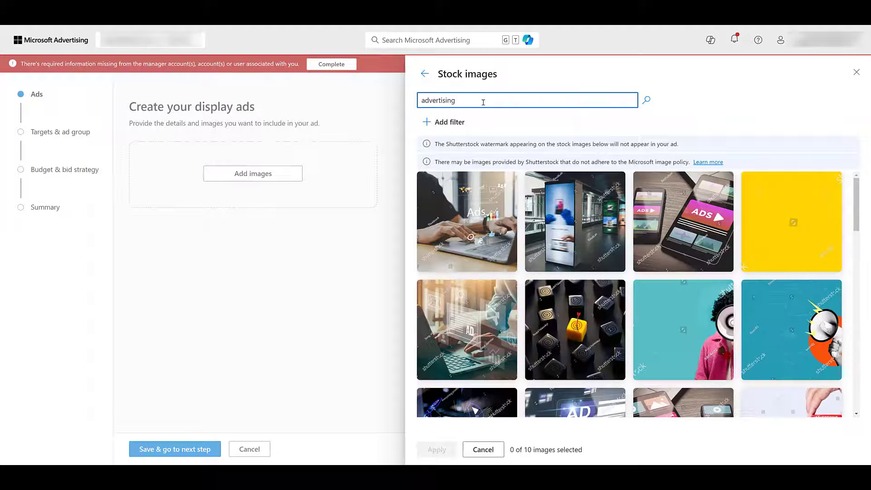
{"action": "scroll", "coordinate": [758, 305], "scroll_direction": "down", "scroll_amount": 8}
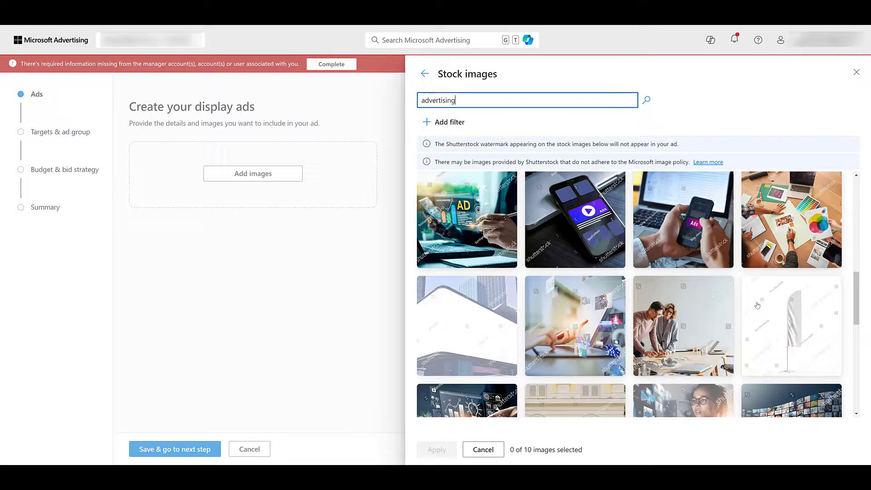
{"action": "scroll", "coordinate": [757, 306], "scroll_direction": "up", "scroll_amount": 5}
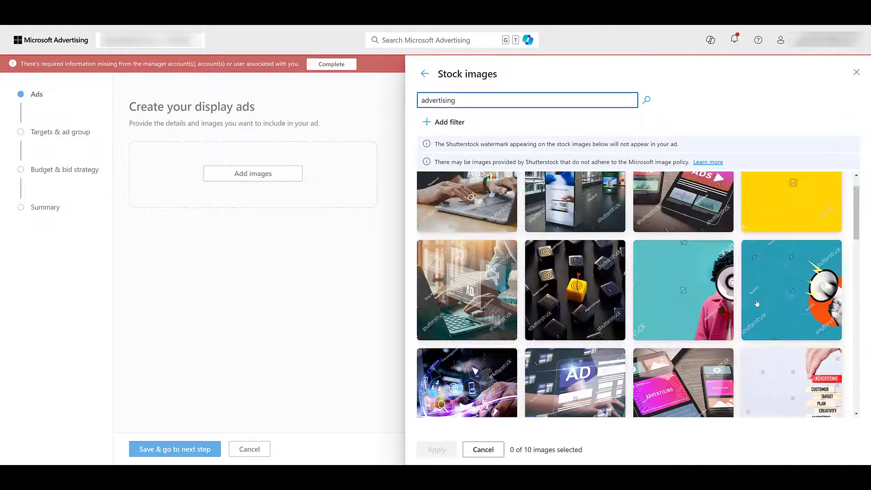
{"action": "left_click", "coordinate": [427, 74]}
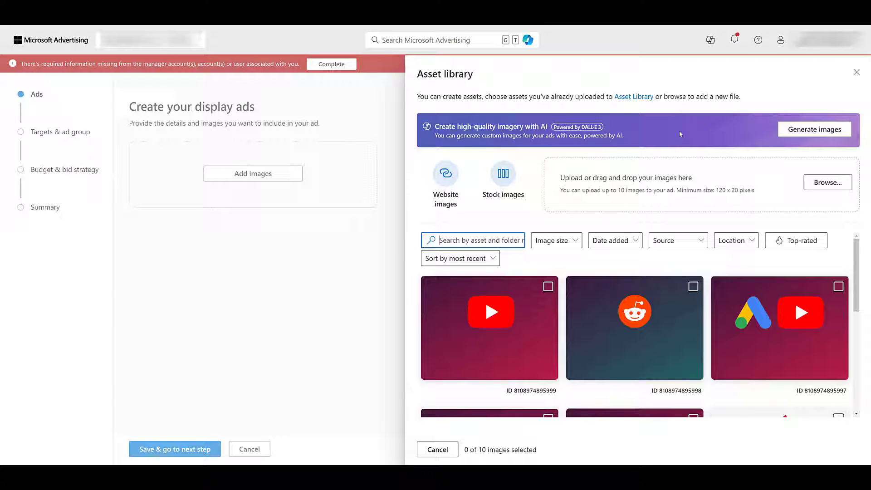
Step: Generate AI images from the paid media course description and apply the first one
{"action": "left_click", "coordinate": [806, 131]}
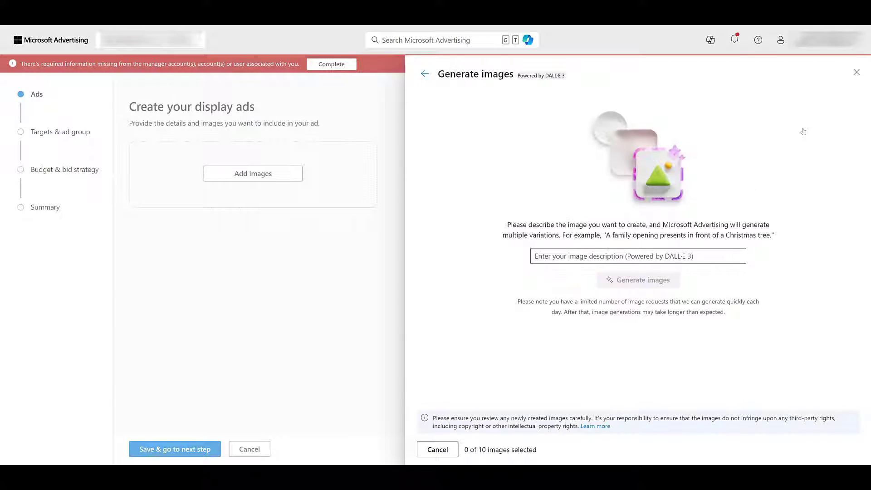
{"action": "left_click", "coordinate": [553, 257]}
{"action": "type", "text": "Promoting a course on using paid media for lead generation"}
{"action": "left_click", "coordinate": [637, 280]}
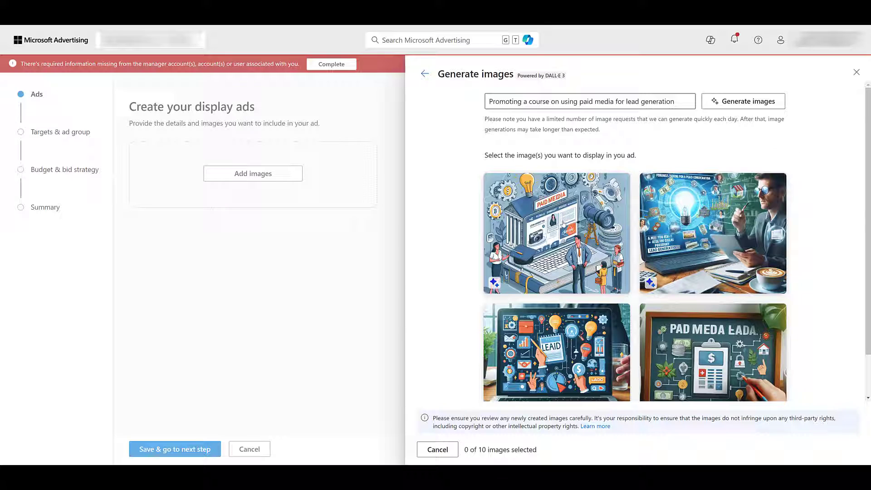
{"action": "left_click", "coordinate": [563, 223]}
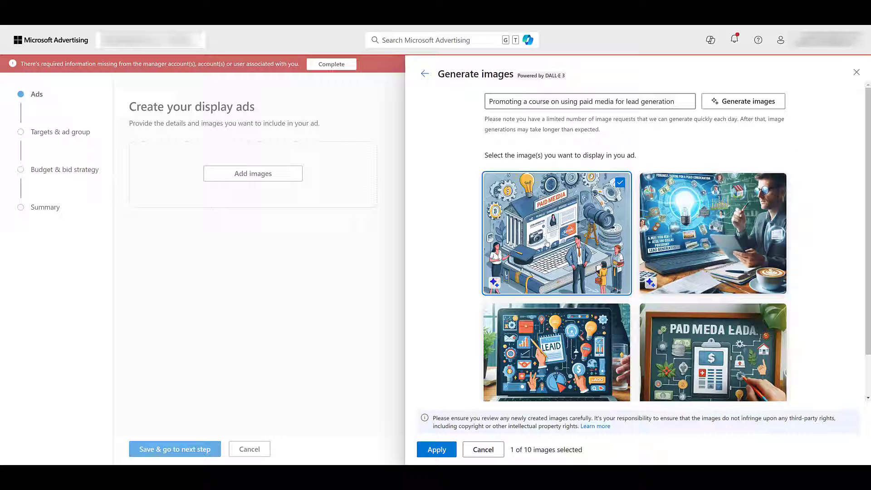
{"action": "left_click", "coordinate": [441, 451]}
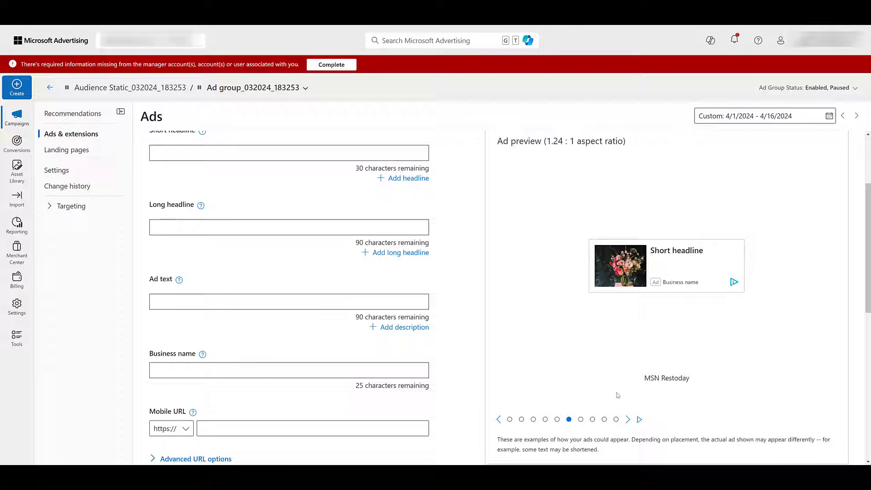
Step: Scroll the Create an ad page and step the preview back through MSN Carousel to Audience Network banner
{"action": "scroll", "coordinate": [629, 423], "scroll_direction": "up", "scroll_amount": 3}
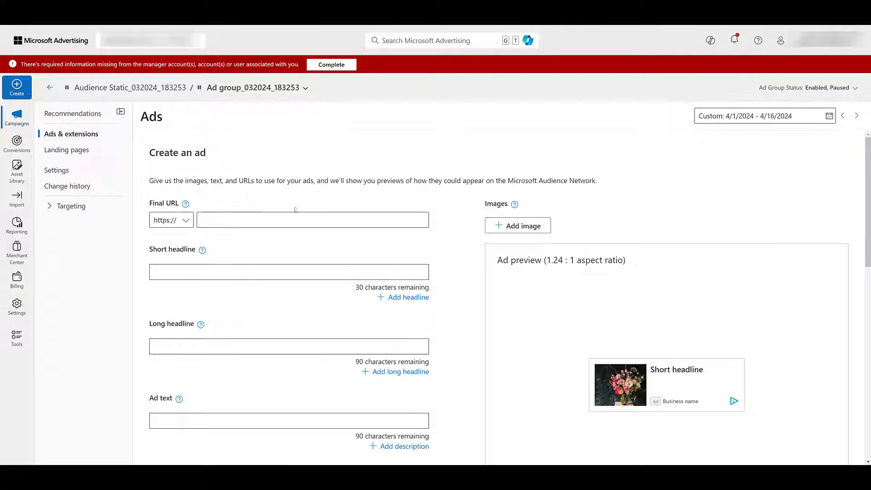
{"action": "scroll", "coordinate": [449, 224], "scroll_direction": "down", "scroll_amount": 3}
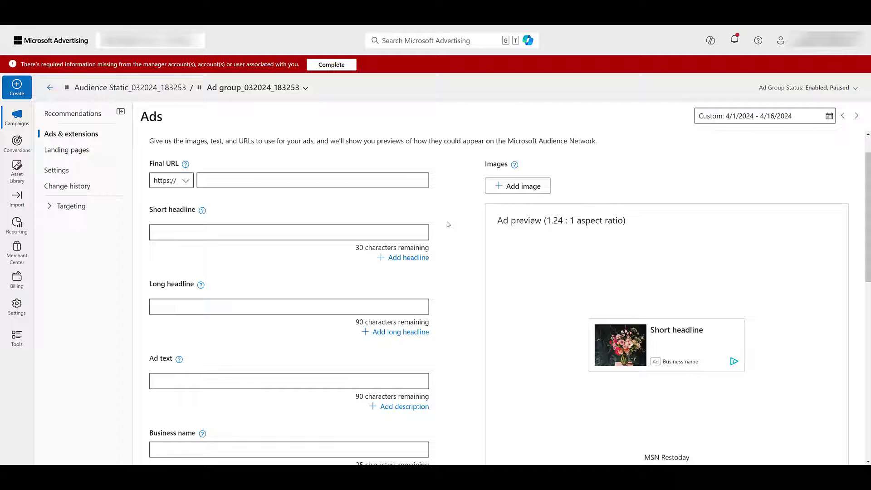
{"action": "scroll", "coordinate": [357, 208], "scroll_direction": "down", "scroll_amount": 6}
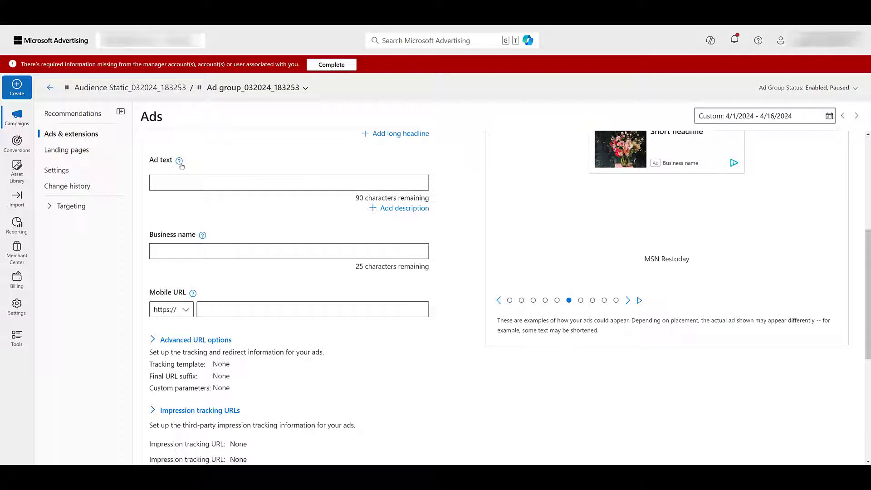
{"action": "scroll", "coordinate": [203, 189], "scroll_direction": "down", "scroll_amount": 1}
{"action": "scroll", "coordinate": [548, 262], "scroll_direction": "up", "scroll_amount": 3}
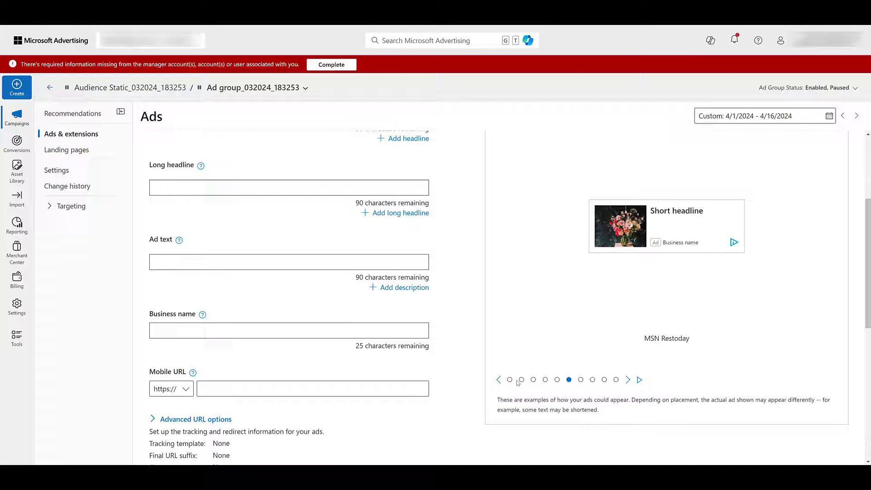
{"action": "left_click", "coordinate": [498, 380]}
{"action": "left_click", "coordinate": [499, 380]}
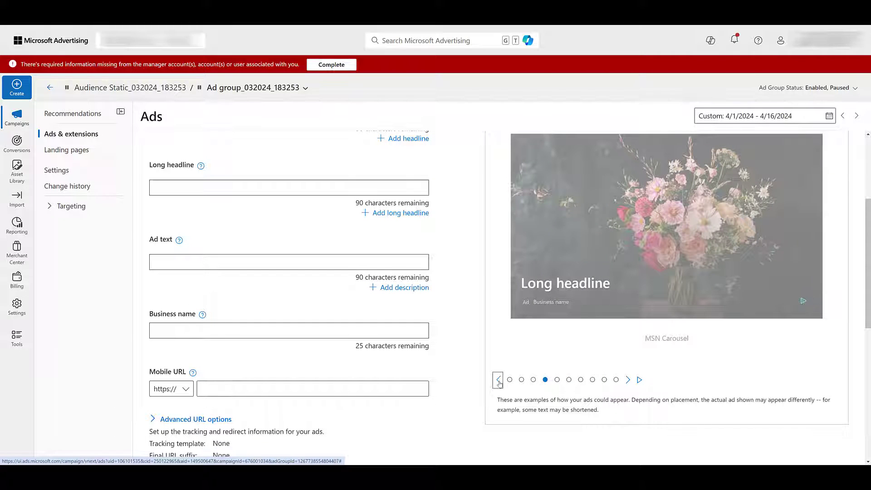
{"action": "left_click", "coordinate": [498, 380]}
{"action": "left_click", "coordinate": [498, 380]}
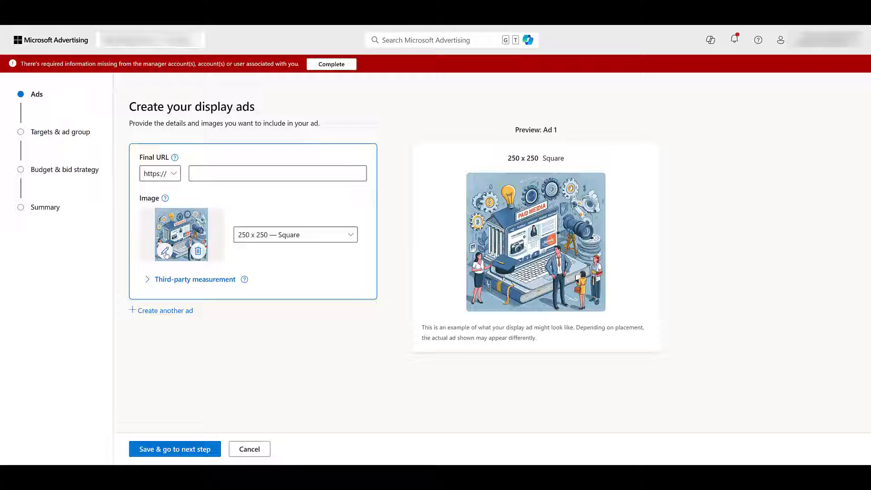
Step: Leave the crop unchanged and switch the image to 728 x 90 Leaderboard and back to 250 x 250 Square
{"action": "left_click", "coordinate": [165, 251]}
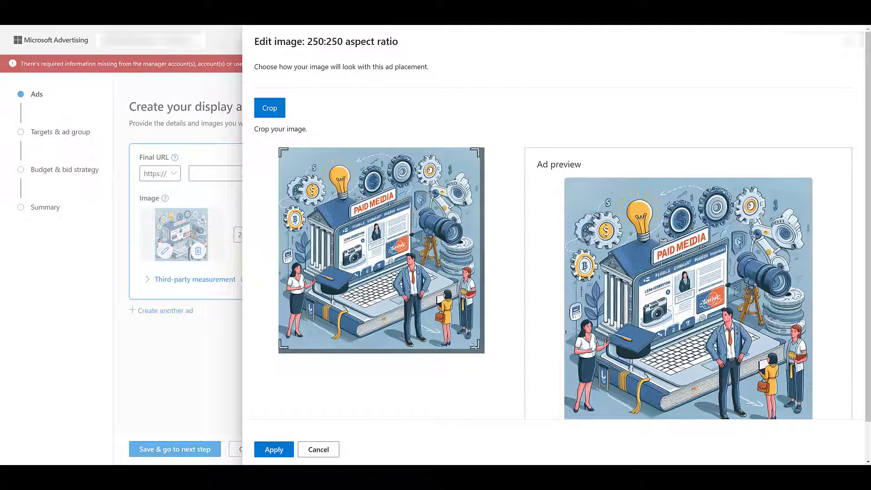
{"action": "left_click", "coordinate": [325, 447]}
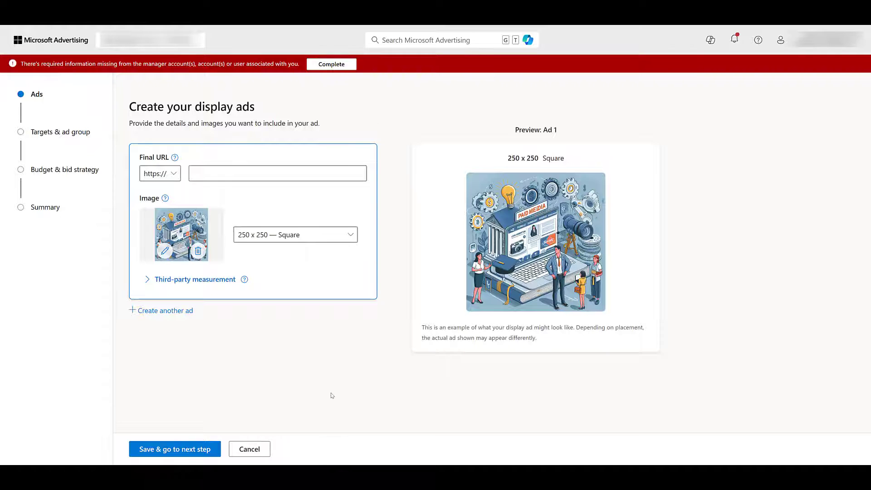
{"action": "left_click", "coordinate": [345, 238]}
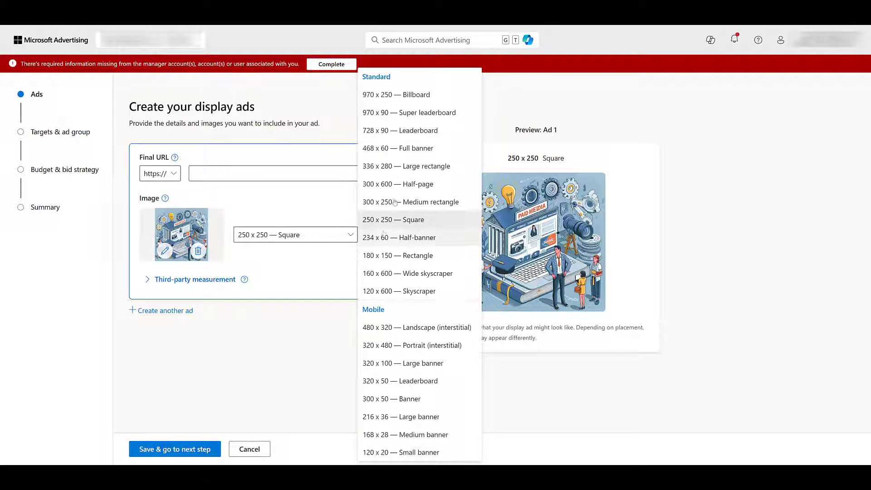
{"action": "left_click", "coordinate": [408, 130]}
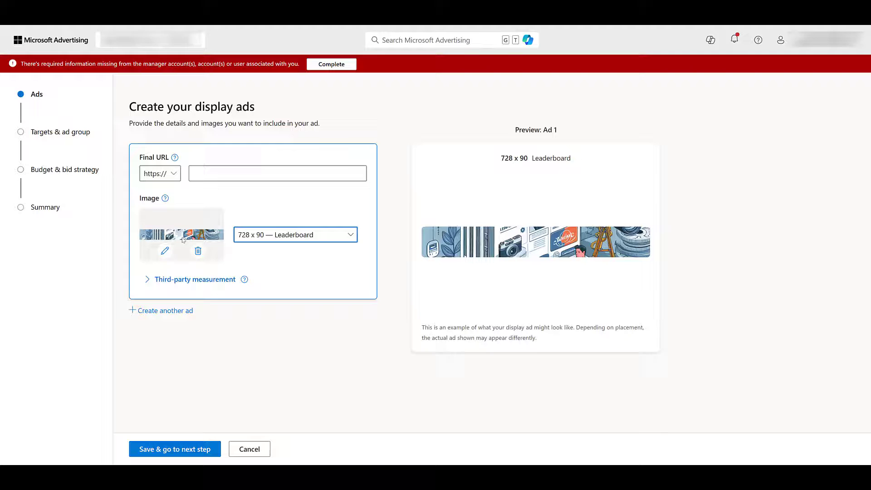
{"action": "left_click", "coordinate": [286, 235]}
{"action": "left_click", "coordinate": [398, 227]}
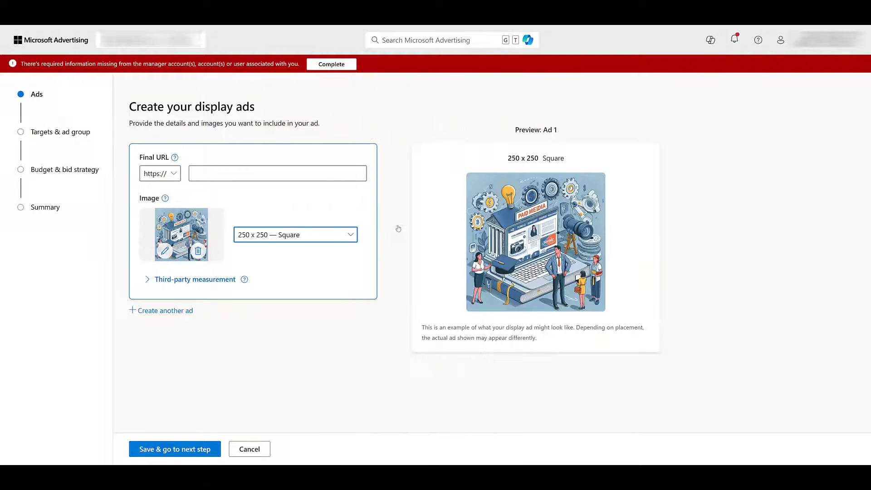
Step: Set the Final URL to paidmediapros.com and save the ad to continue to targeting
{"action": "left_click", "coordinate": [202, 449]}
{"action": "type", "text": "paidmediapros.com"}
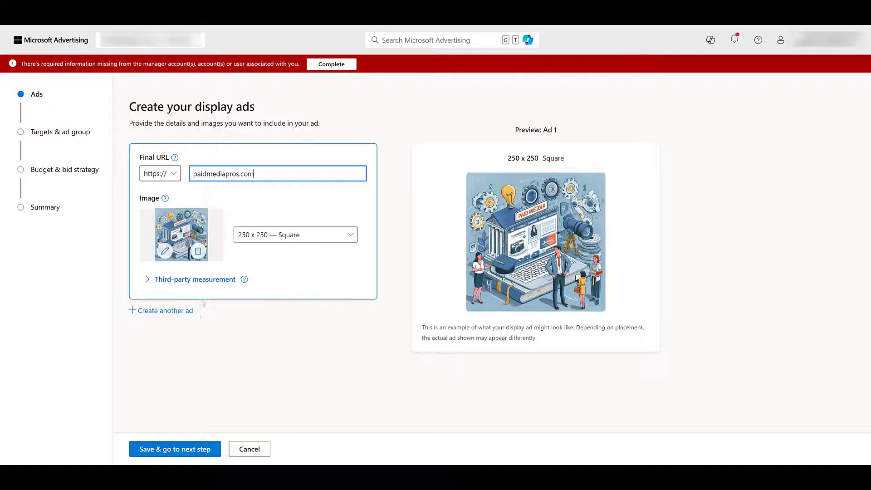
{"action": "left_click", "coordinate": [196, 449]}
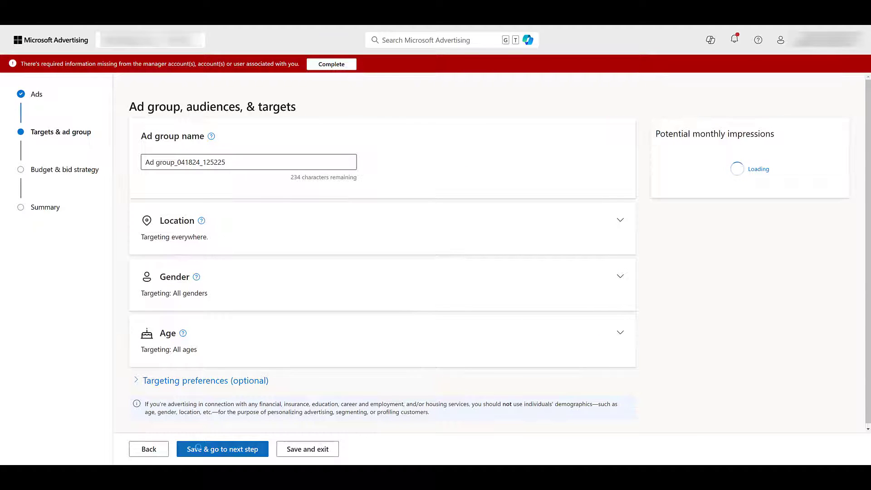
Step: Rename the ad group 'Display Ads' and limit location targeting to specific locations (United States)
{"action": "triple_click", "coordinate": [193, 162]}
{"action": "type", "text": "Display Ads"}
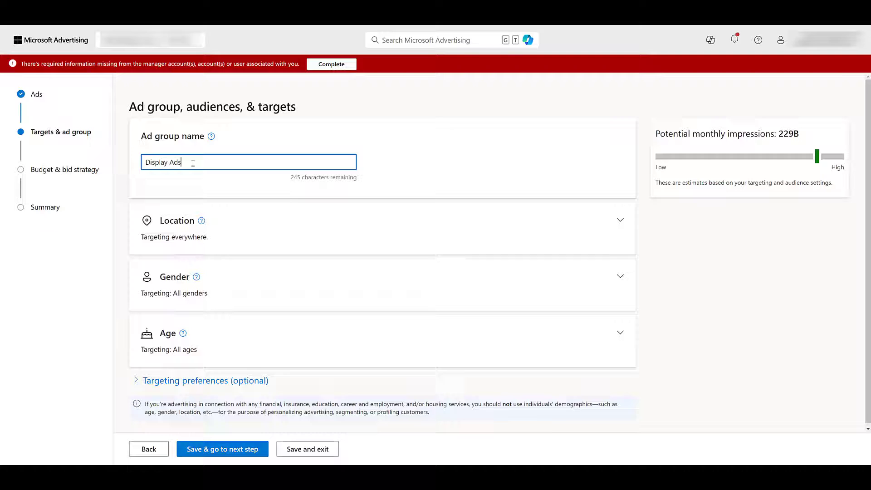
{"action": "left_click", "coordinate": [620, 221]}
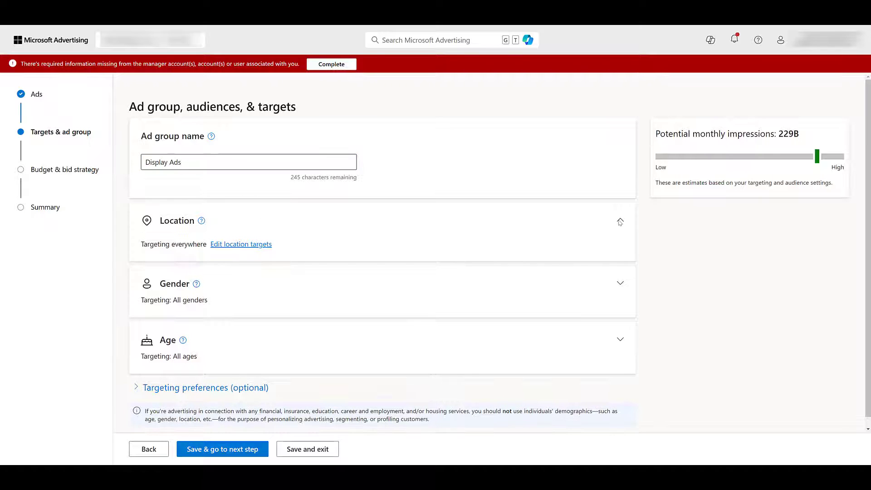
{"action": "left_click", "coordinate": [233, 245]}
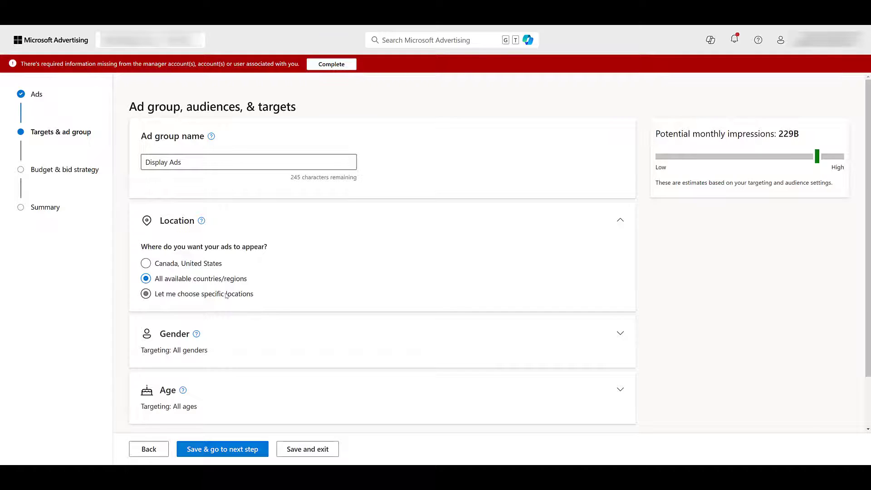
{"action": "left_click", "coordinate": [226, 295]}
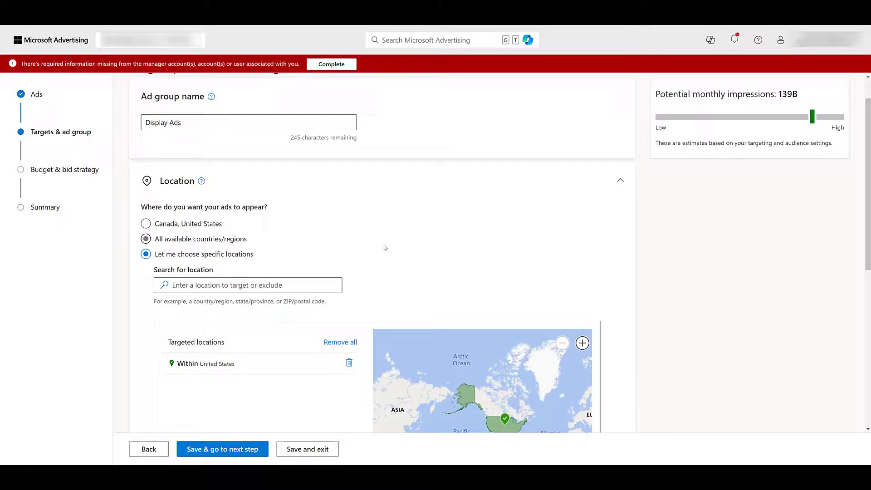
{"action": "scroll", "coordinate": [384, 245], "scroll_direction": "down", "scroll_amount": 2}
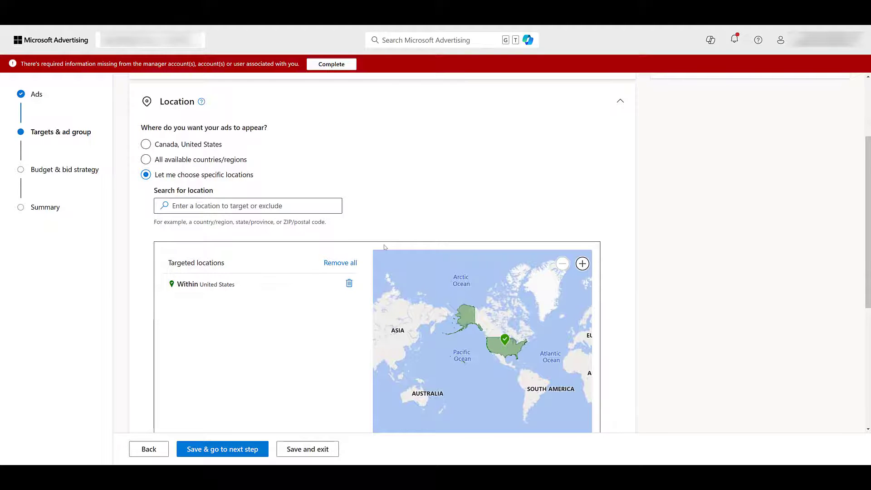
{"action": "scroll", "coordinate": [384, 244], "scroll_direction": "down", "scroll_amount": 3}
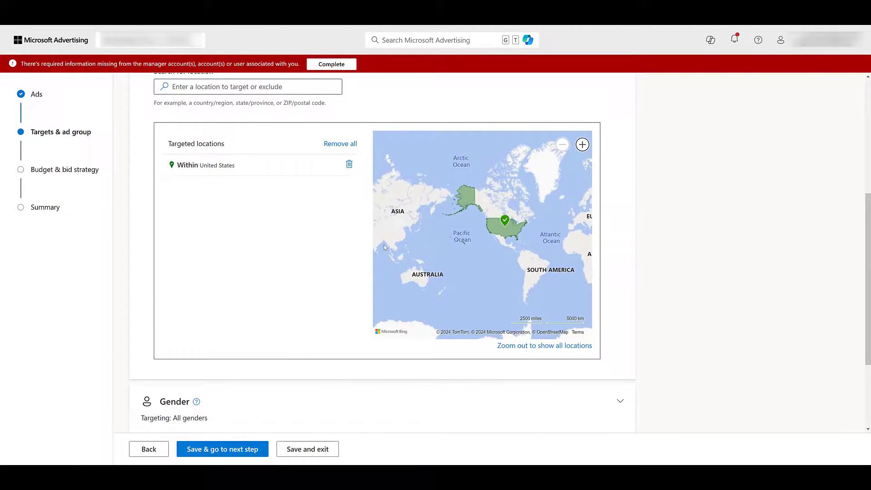
Step: Add the All Visitors - 60 Days remarketing list as a targeted audience
{"action": "scroll", "coordinate": [384, 244], "scroll_direction": "down", "scroll_amount": 3}
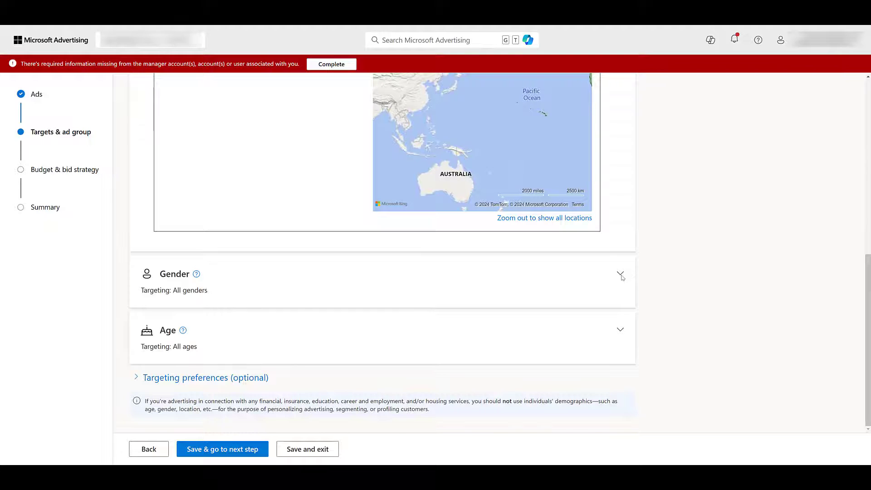
{"action": "left_click", "coordinate": [621, 275]}
{"action": "scroll", "coordinate": [621, 278], "scroll_direction": "down", "scroll_amount": 1}
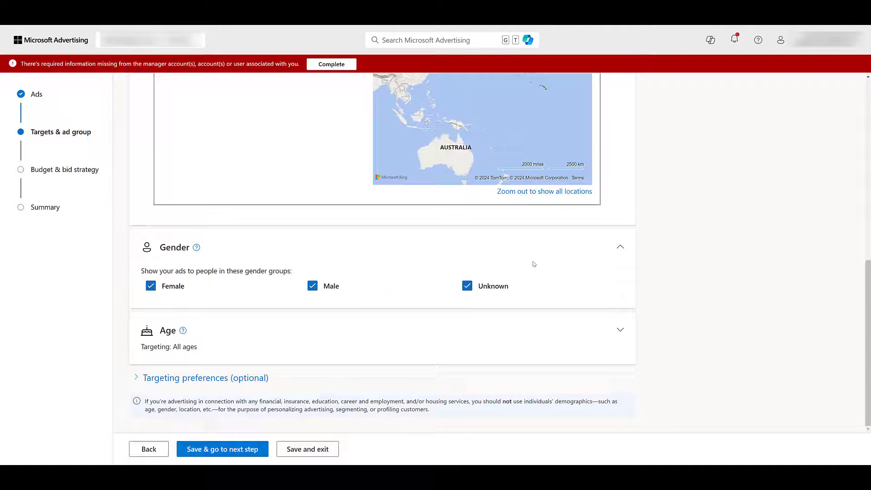
{"action": "left_click", "coordinate": [596, 340]}
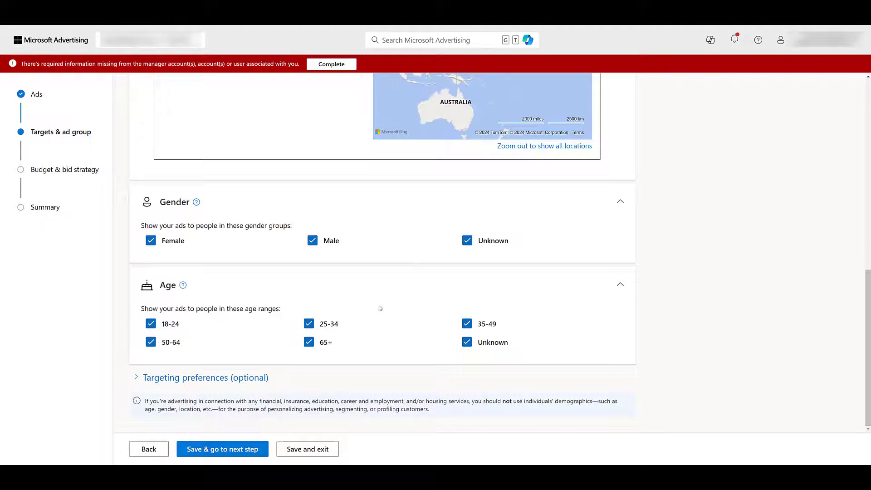
{"action": "left_click", "coordinate": [141, 379]}
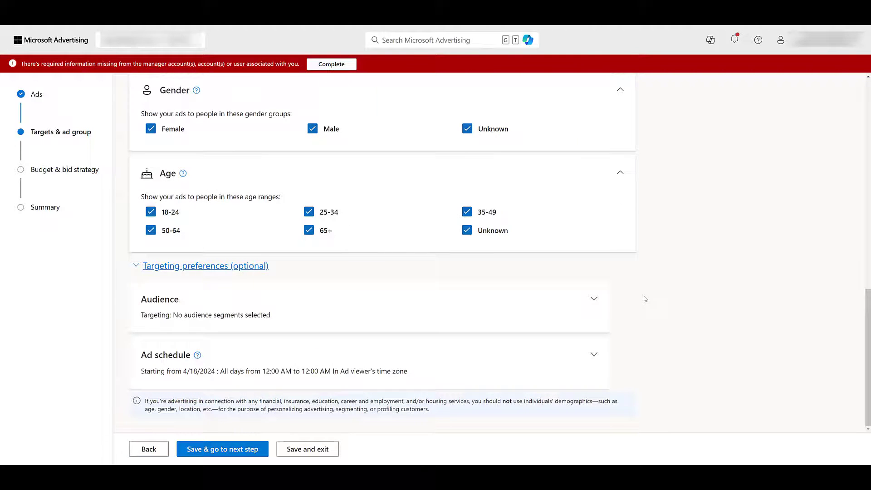
{"action": "left_click", "coordinate": [594, 299]}
{"action": "left_click", "coordinate": [233, 208]}
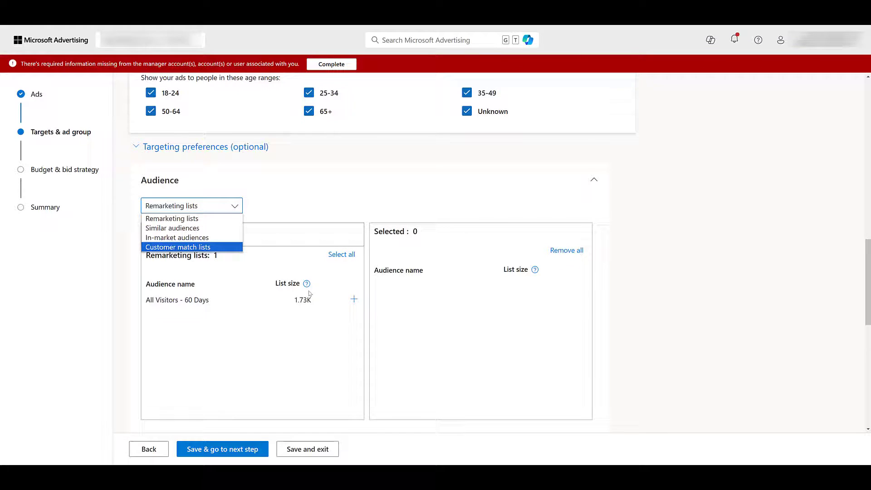
{"action": "left_click", "coordinate": [354, 299]}
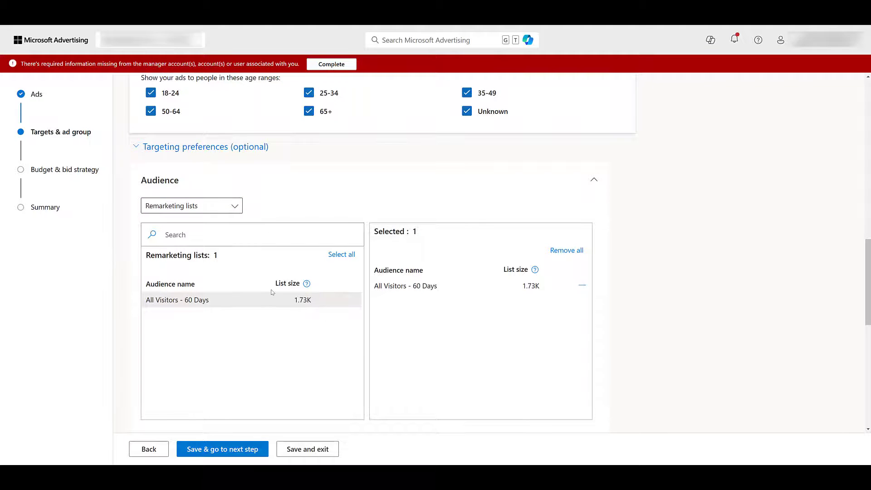
Step: Leave audience exclusions empty and expand the Ad schedule settings
{"action": "scroll", "coordinate": [272, 291], "scroll_direction": "down", "scroll_amount": 6}
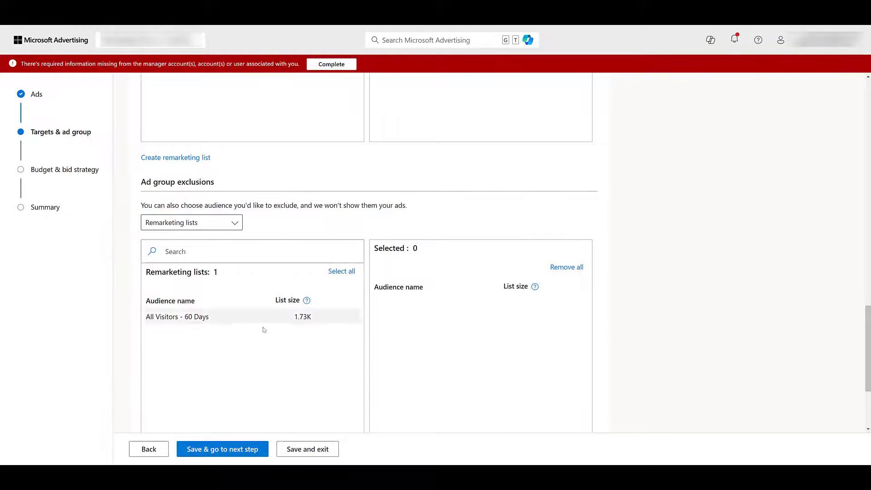
{"action": "left_click", "coordinate": [220, 224]}
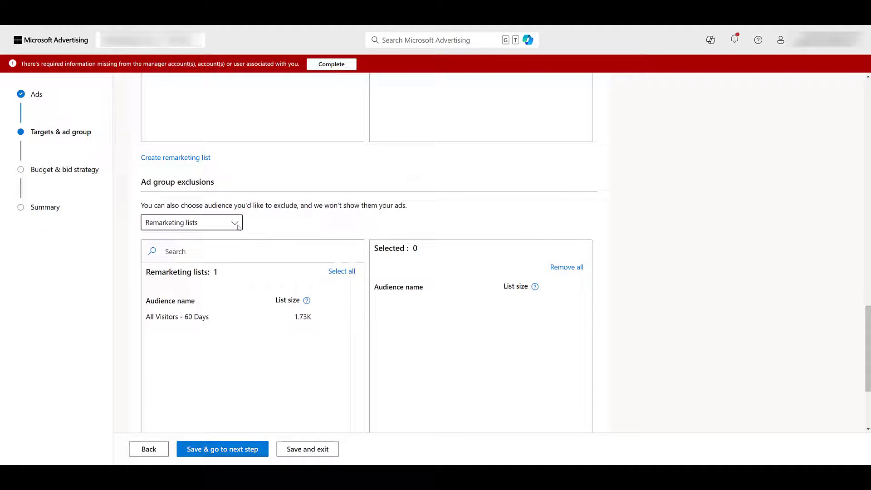
{"action": "left_click", "coordinate": [276, 357]}
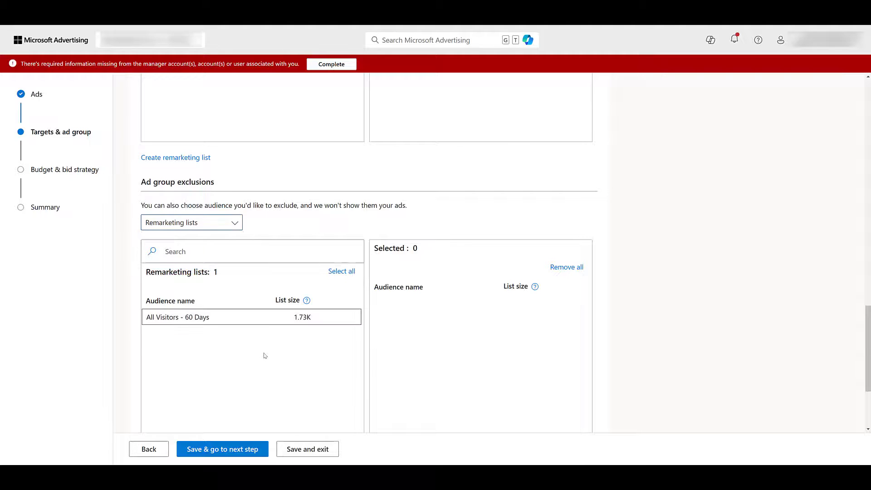
{"action": "scroll", "coordinate": [276, 357], "scroll_direction": "down", "scroll_amount": 3}
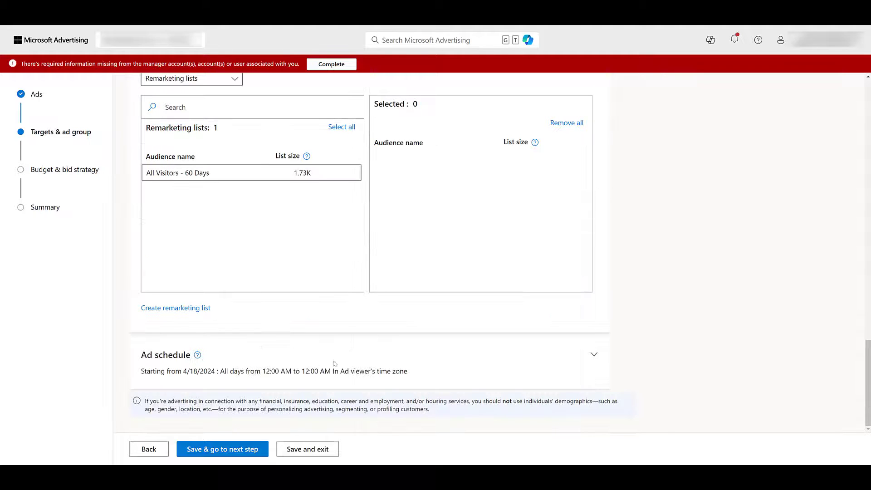
{"action": "left_click", "coordinate": [598, 357]}
{"action": "scroll", "coordinate": [595, 356], "scroll_direction": "down", "scroll_amount": 5}
Step: Keep the schedule at all days, no end date, ad viewer's time zone, and save targeting
{"action": "scroll", "coordinate": [596, 356], "scroll_direction": "down", "scroll_amount": 1}
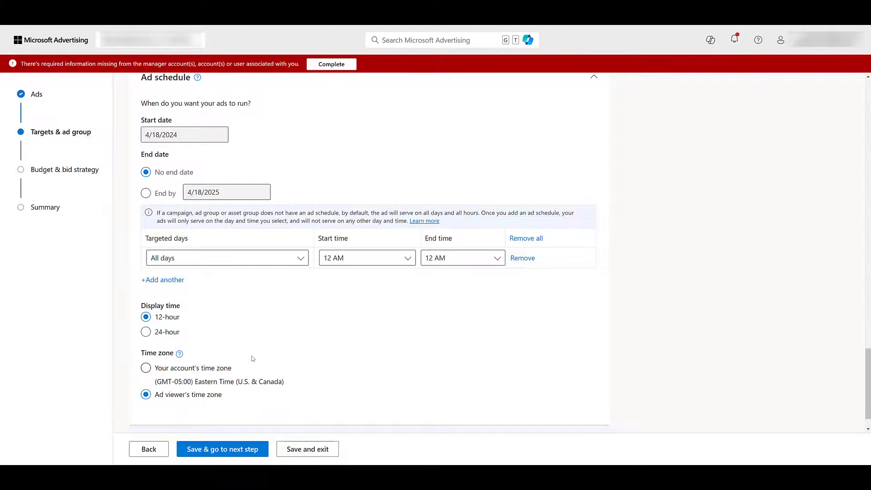
{"action": "scroll", "coordinate": [252, 360], "scroll_direction": "down", "scroll_amount": 1}
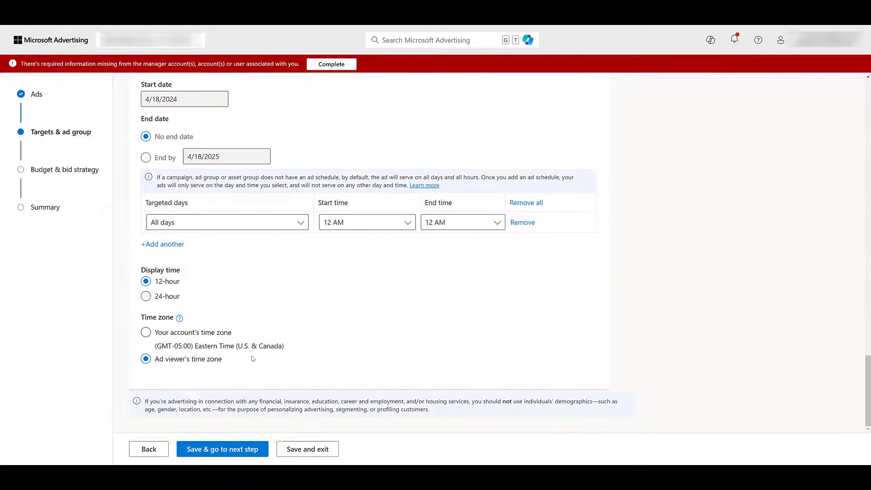
{"action": "left_click", "coordinate": [242, 451]}
Step: Change the default bid from 0.01 to 1 USD, review the summary, and take the campaign live
{"action": "scroll", "coordinate": [234, 139], "scroll_direction": "down", "scroll_amount": 1}
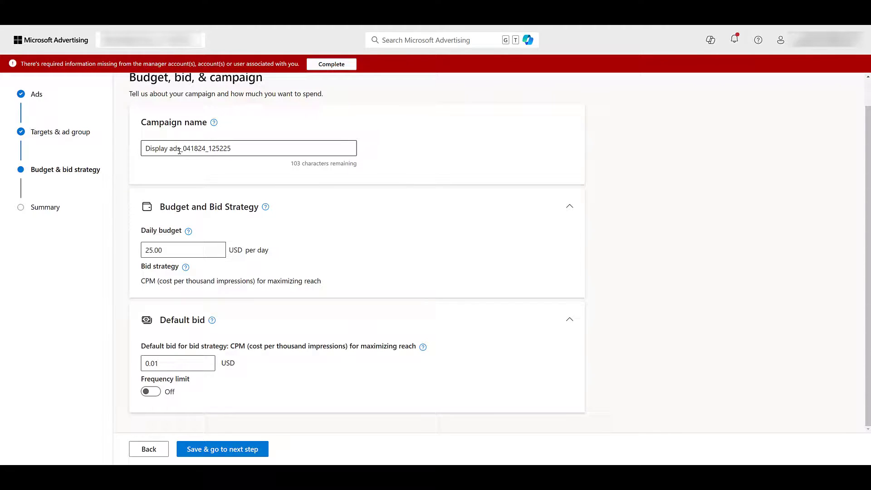
{"action": "double_click", "coordinate": [192, 364]}
{"action": "type", "text": "1"}
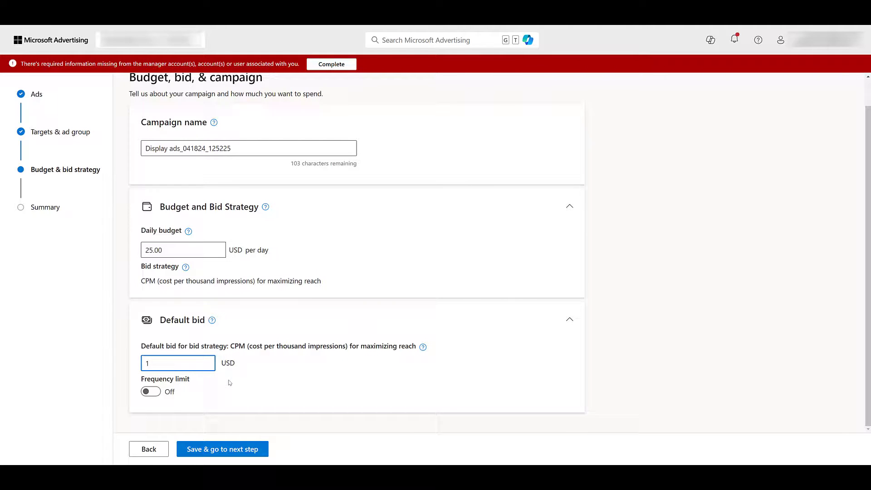
{"action": "left_click", "coordinate": [240, 449]}
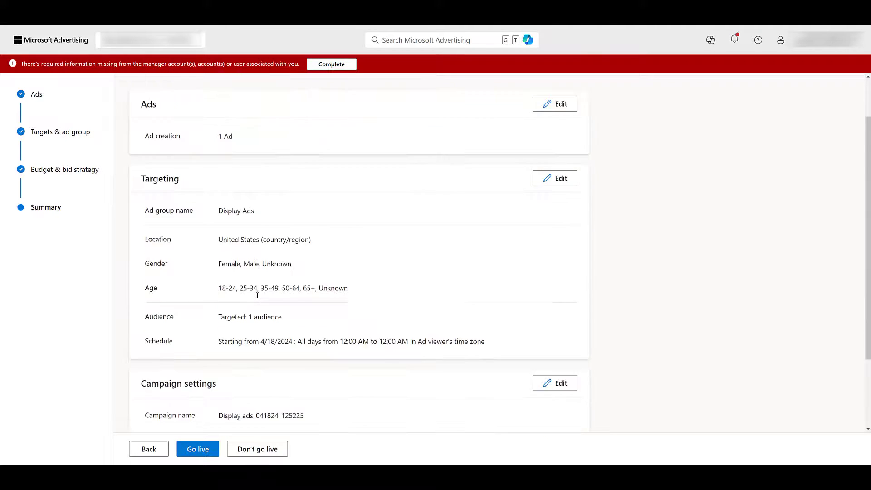
{"action": "scroll", "coordinate": [258, 295], "scroll_direction": "down", "scroll_amount": 2}
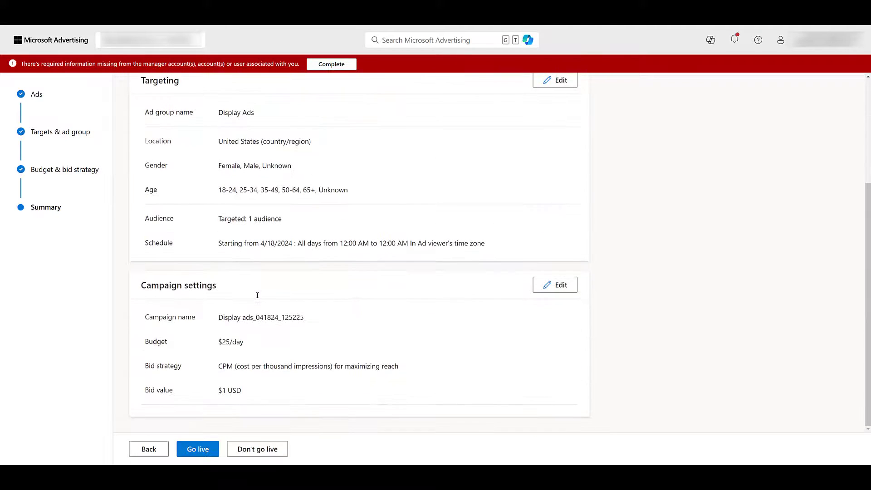
{"action": "left_click", "coordinate": [205, 449]}
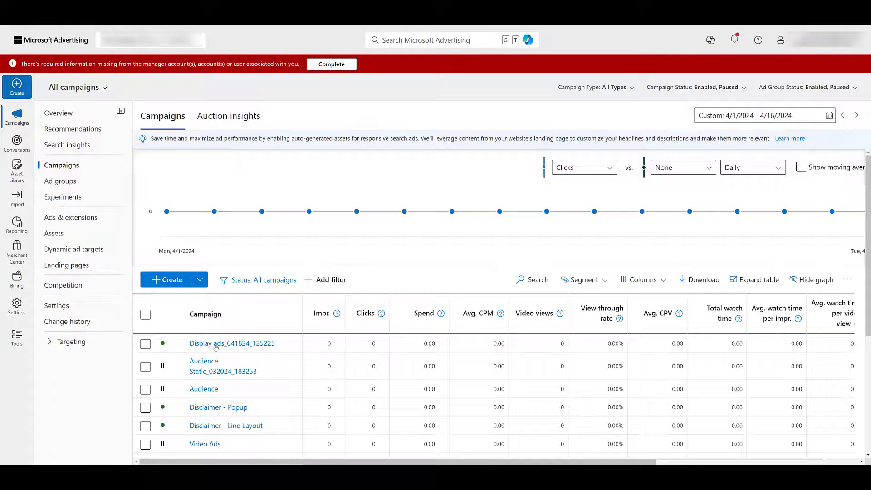
Step: Open the Display ads_041824_125225 campaign and view its Display Ads ad group's ads
{"action": "left_click", "coordinate": [218, 344]}
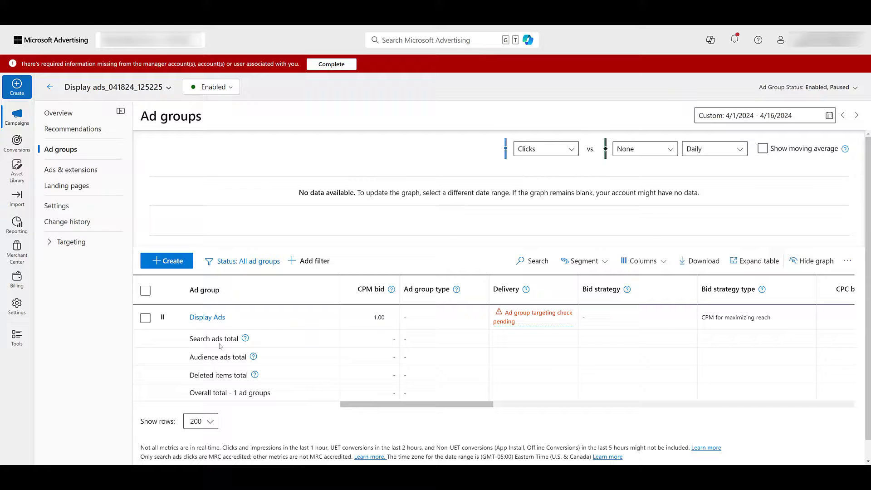
{"action": "left_click", "coordinate": [210, 316]}
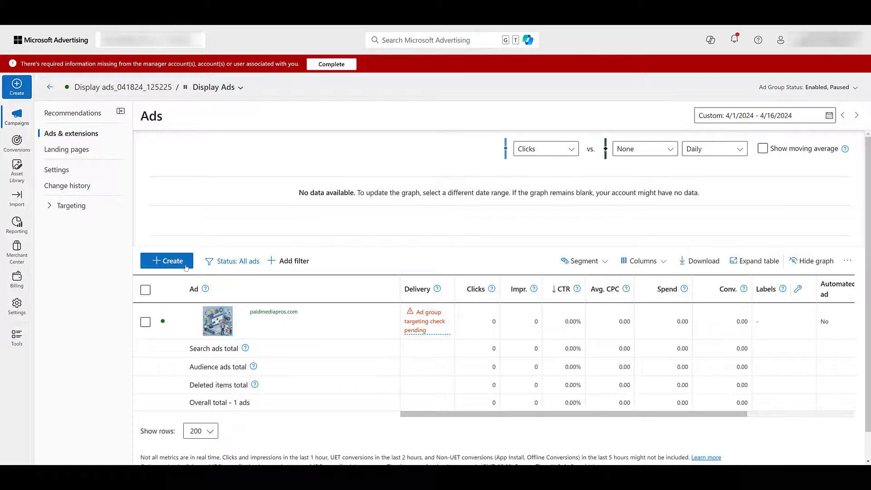
{"action": "left_click", "coordinate": [664, 264]}
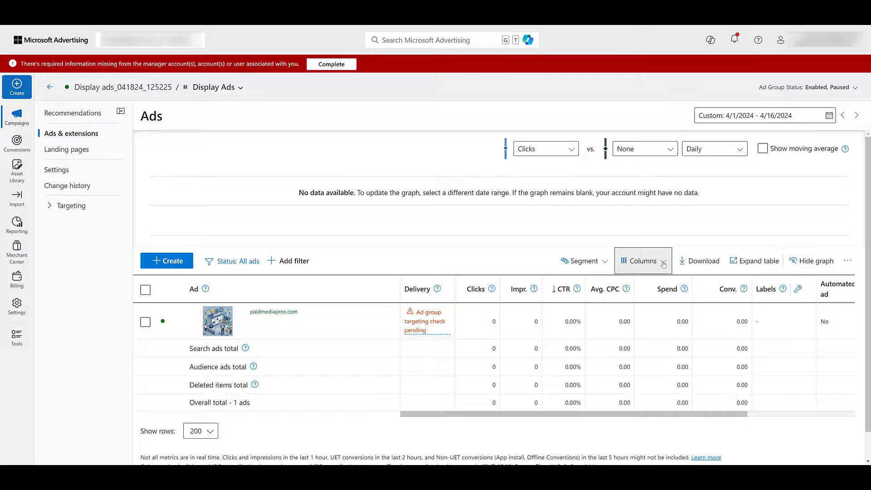
{"action": "left_click", "coordinate": [661, 286]}
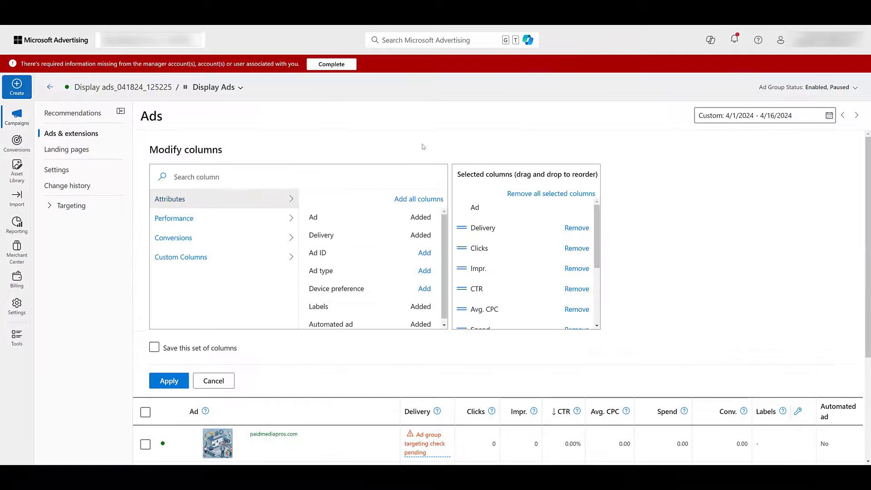
{"action": "left_click", "coordinate": [285, 243]}
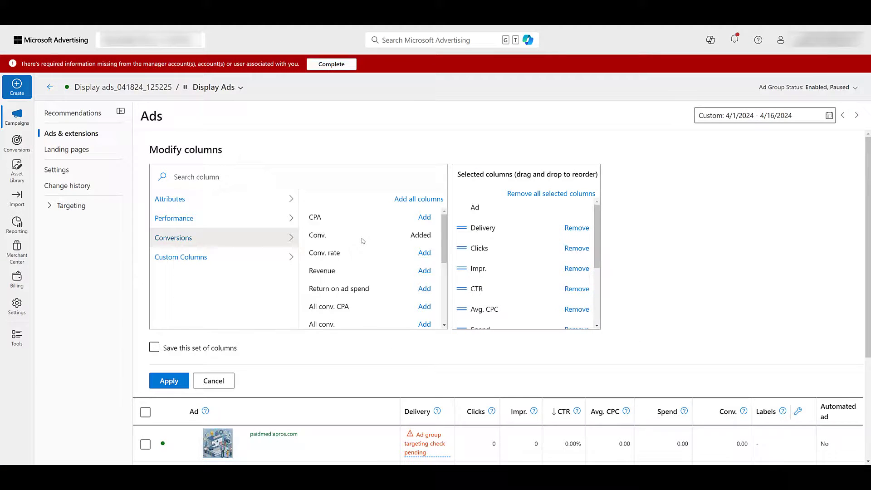
{"action": "scroll", "coordinate": [364, 241], "scroll_direction": "down", "scroll_amount": 5}
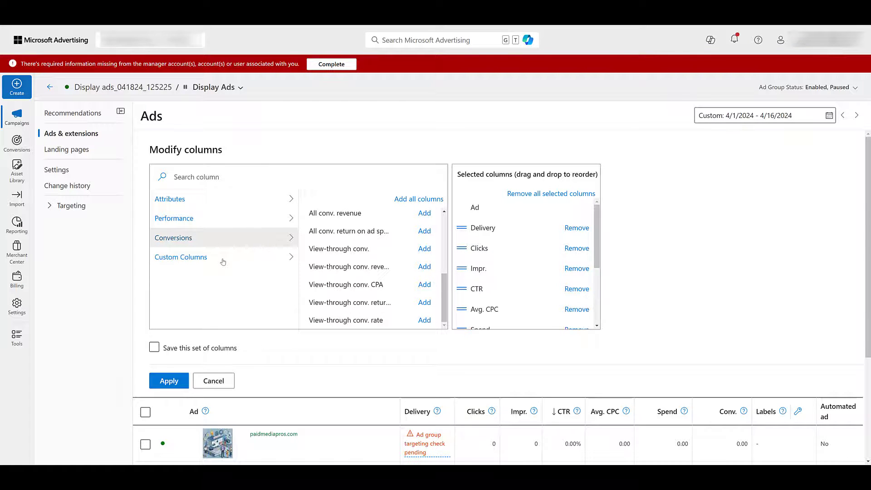
{"action": "left_click", "coordinate": [223, 382]}
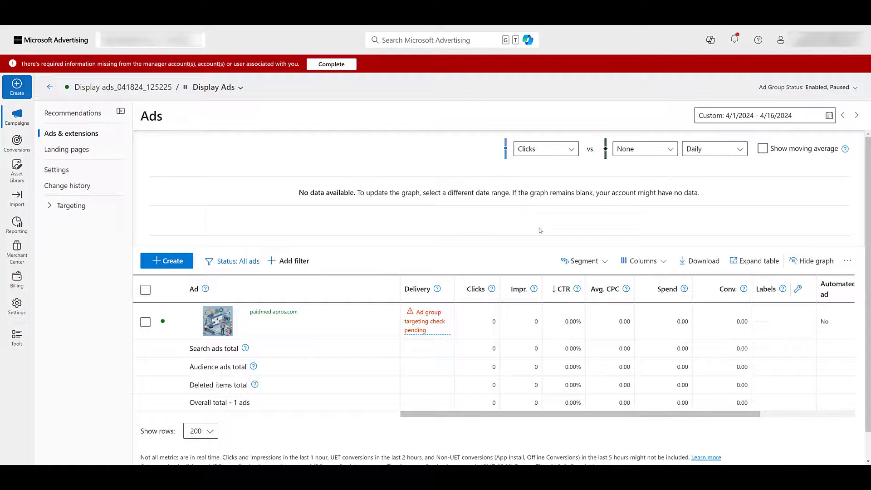